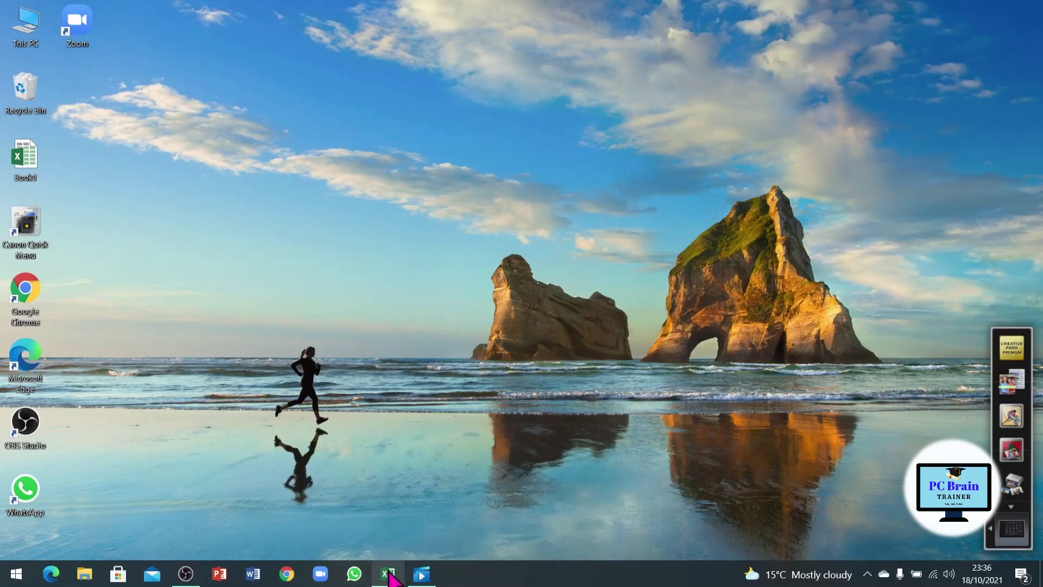
Restore the YT Video 4 workbook showing the Students Exam Results table
click(393, 574)
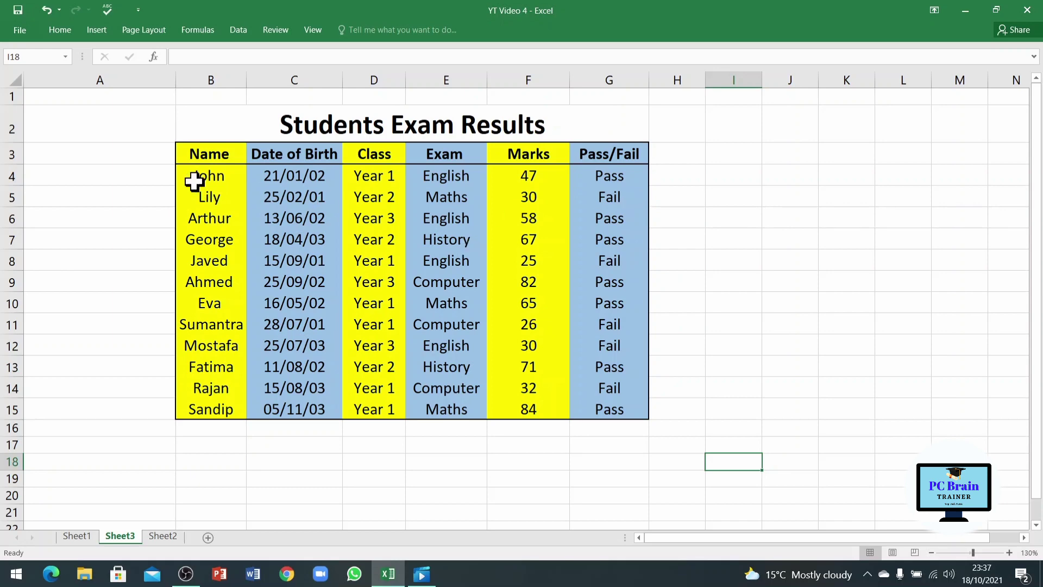
Select the student names in B4:B15, John to Sandip, excluding the Name header
click(231, 158)
key(ctrl+shift+Down)
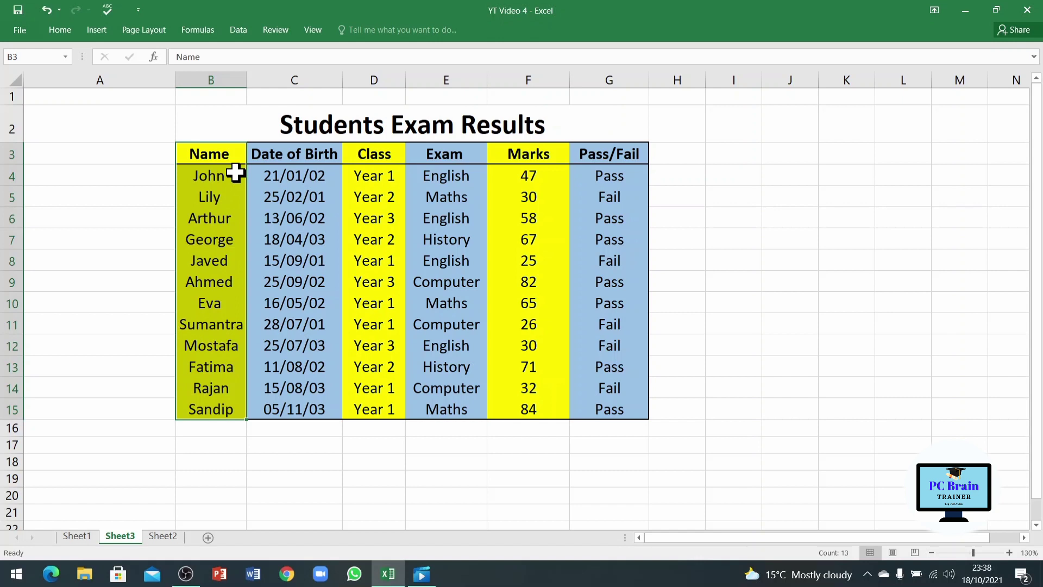
click(317, 476)
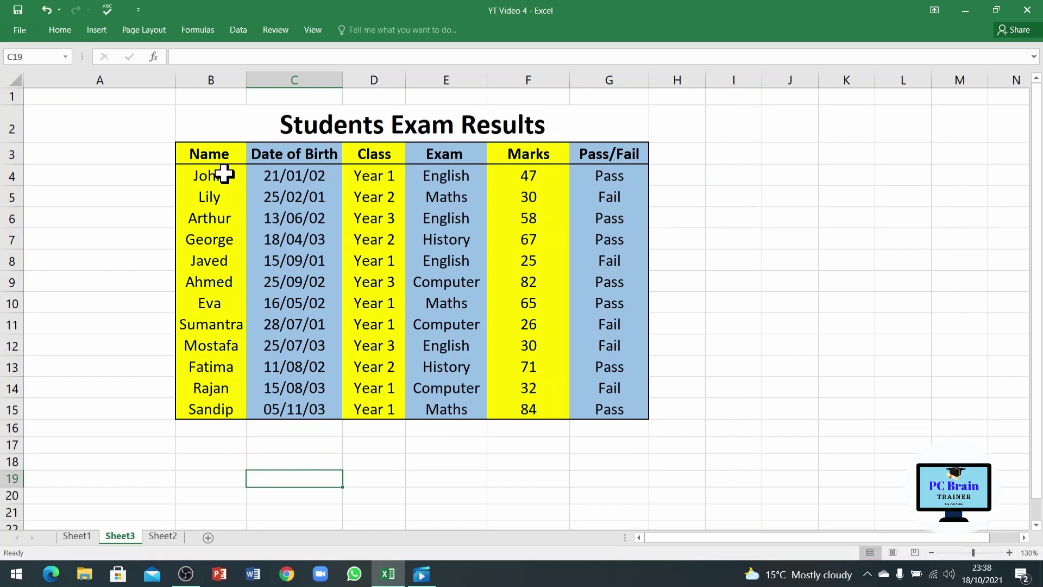
drag(224, 173, 228, 414)
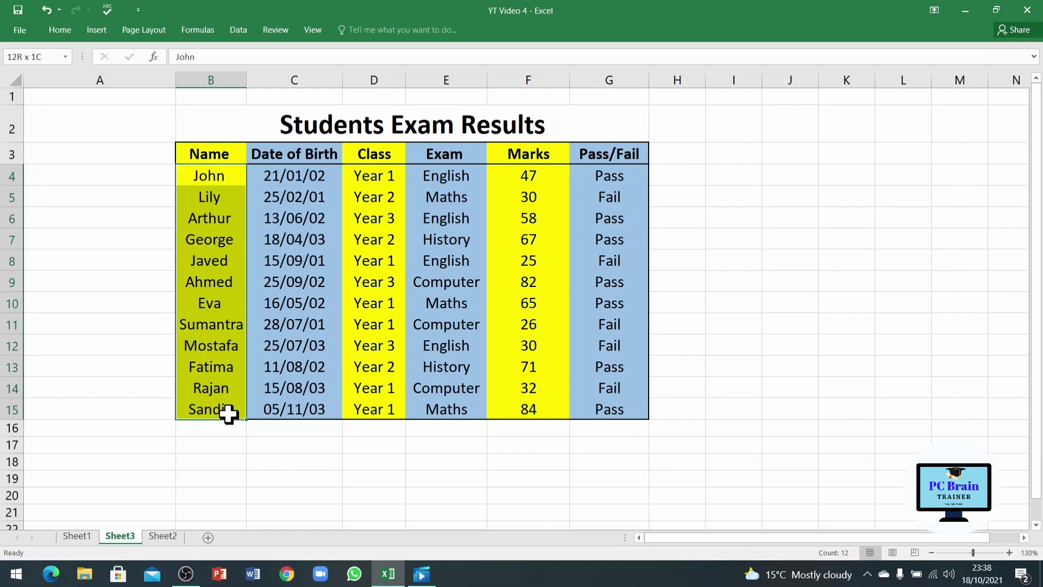
drag(228, 414, 228, 415)
Sort the selected names A to Z, bringing up the Sort Warning about adjacent data
right_click(229, 412)
mouse_move(298, 325)
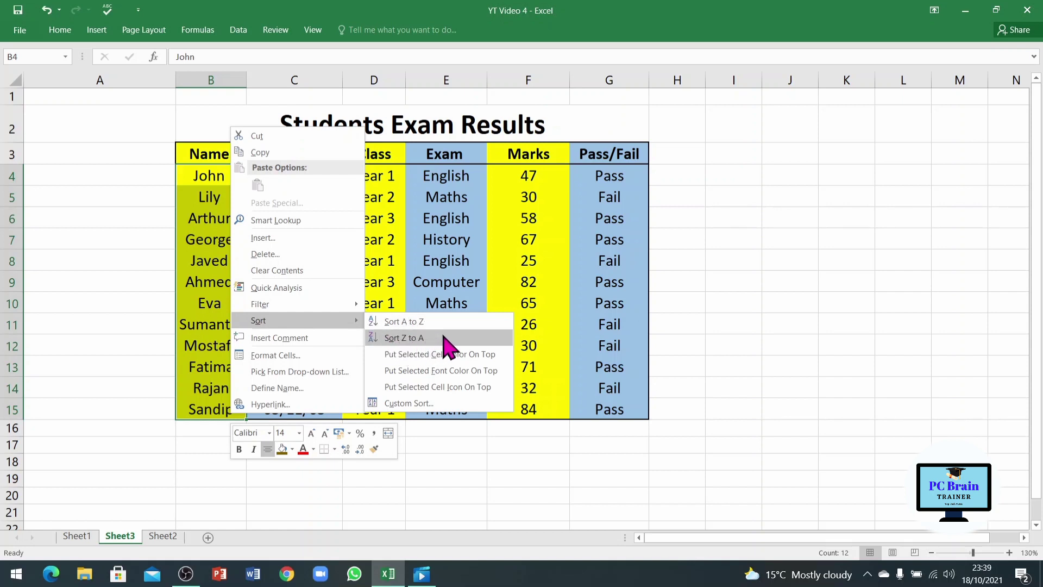
click(408, 325)
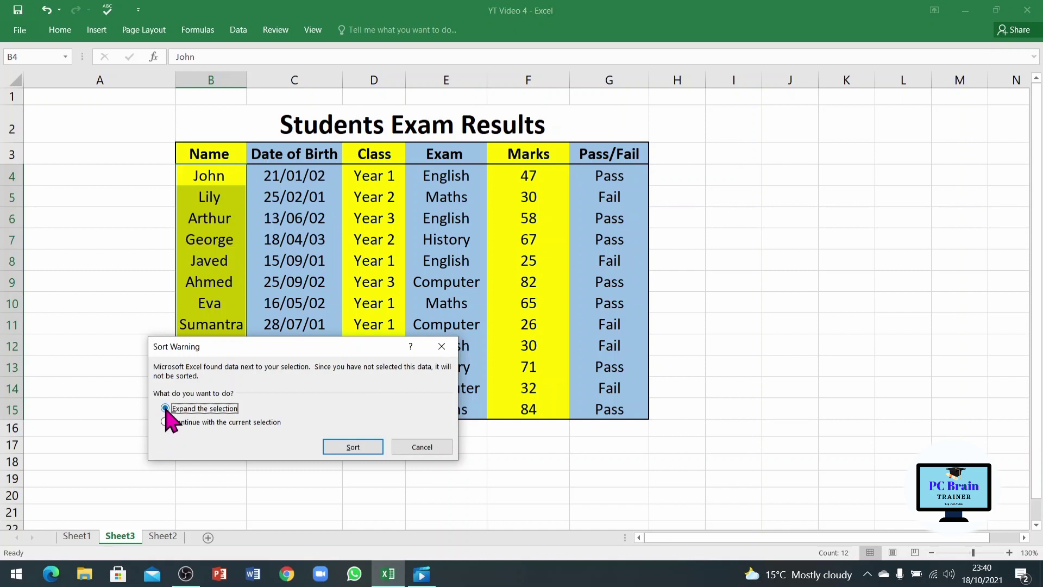
Sort with Expand the selection so rows run A to Z by name, Ahmed to Sumantra
click(351, 447)
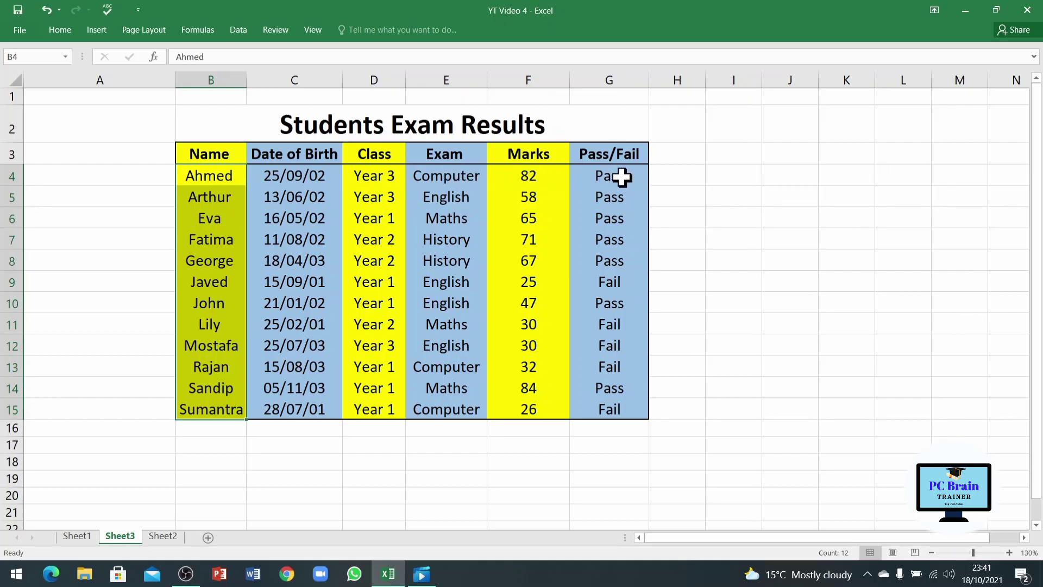
key(ctrl+shift+Right)
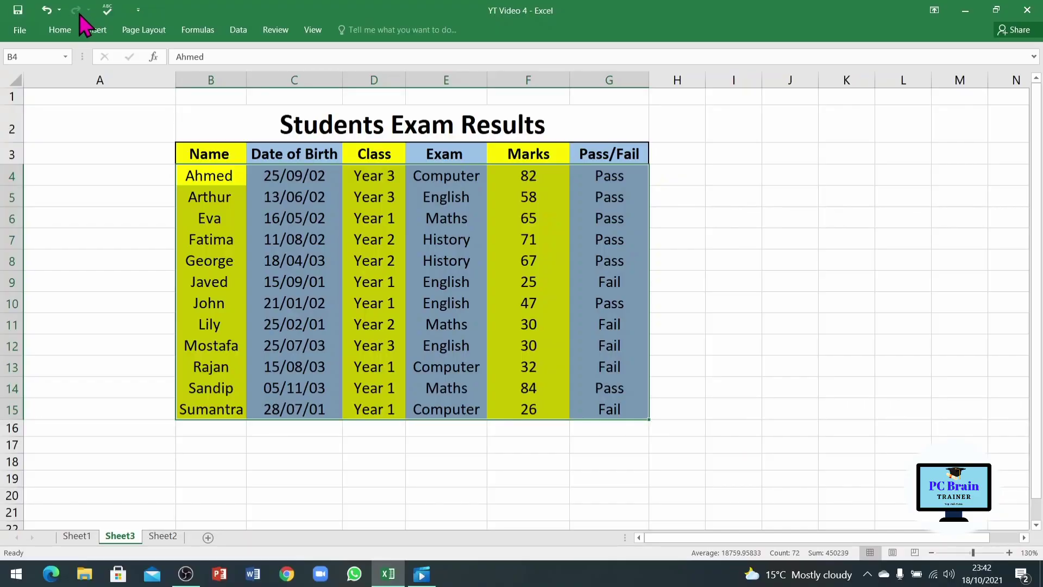
Undo the A to Z sort and reselect the names B4:B15, John to Sandip
click(46, 11)
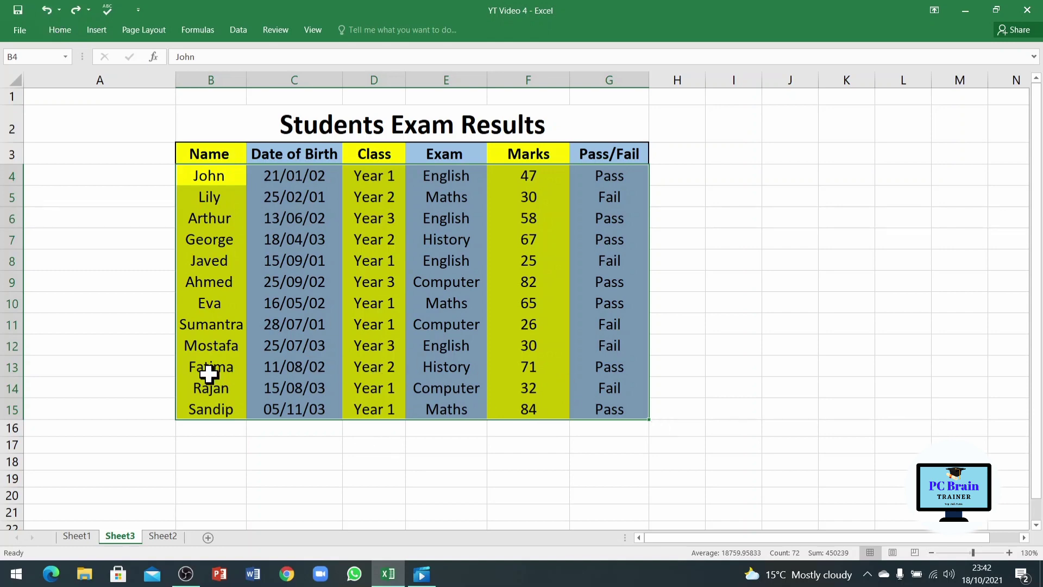
click(288, 446)
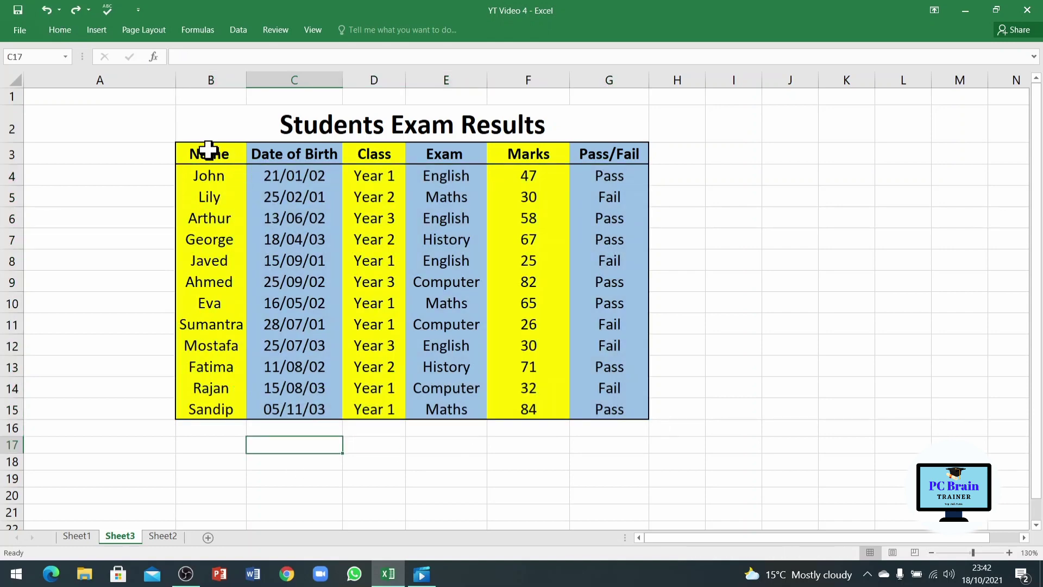
drag(226, 174, 221, 405)
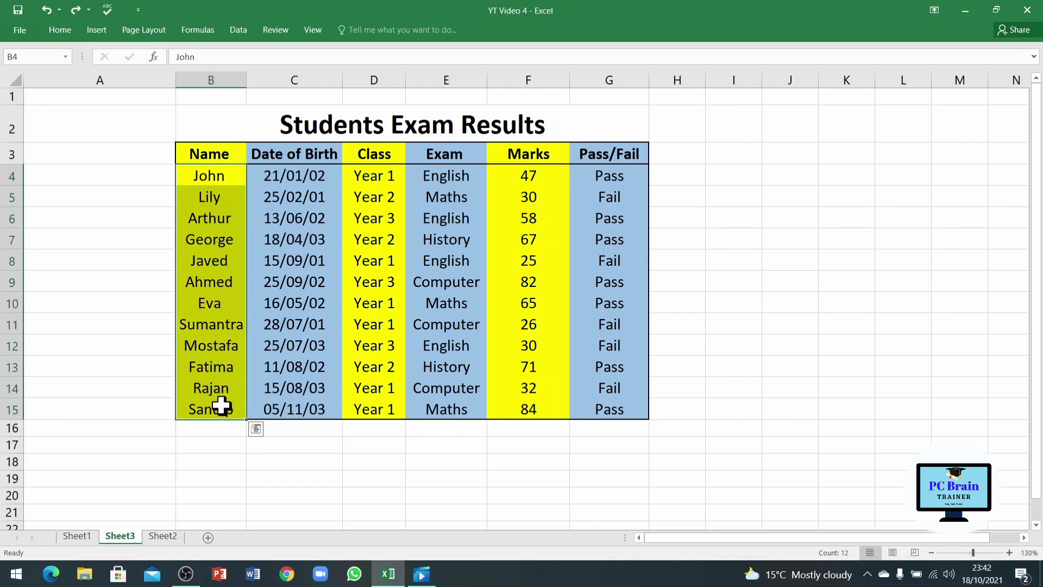
right_click(221, 405)
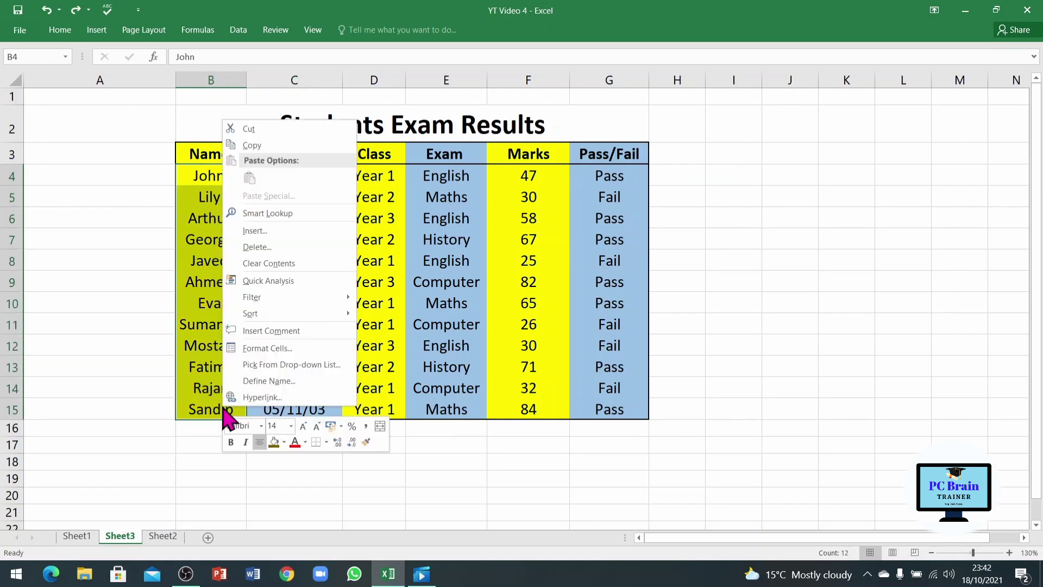
mouse_move(307, 319)
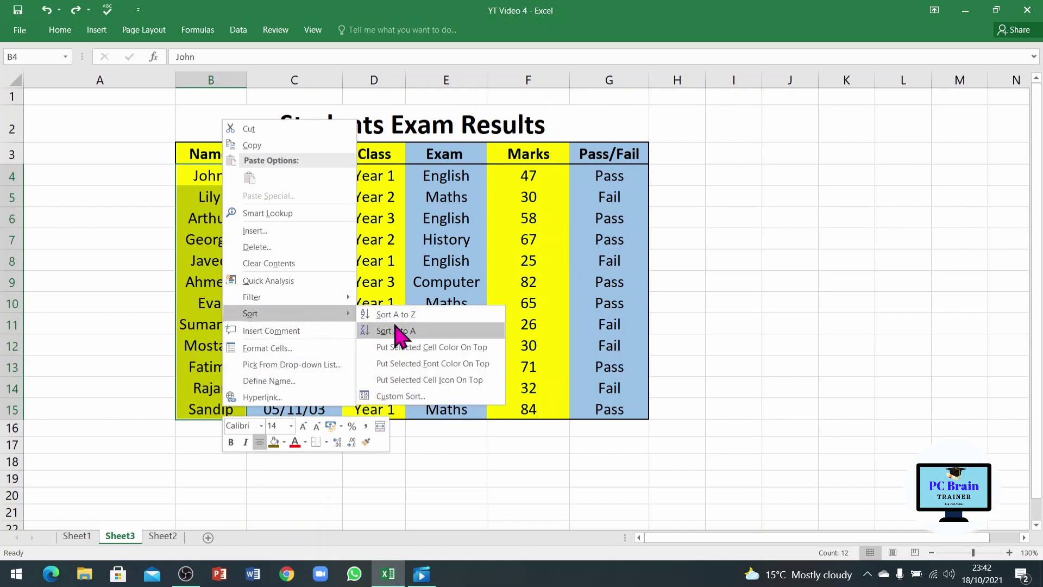
click(450, 315)
click(165, 422)
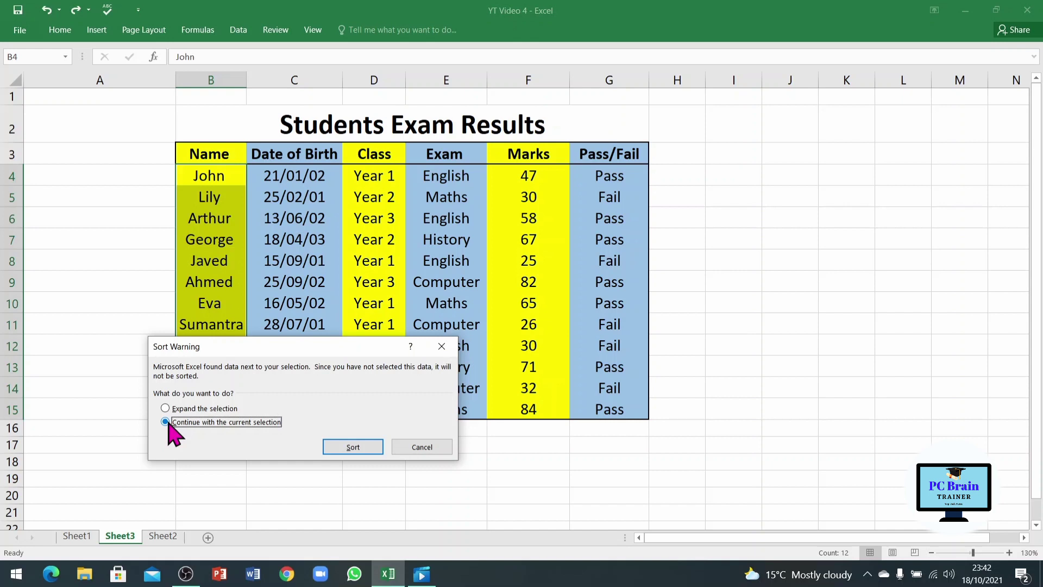
key(Return)
Undo the names-only sort, re-sort whole rows A to Z by name, and select C4:C15
click(46, 9)
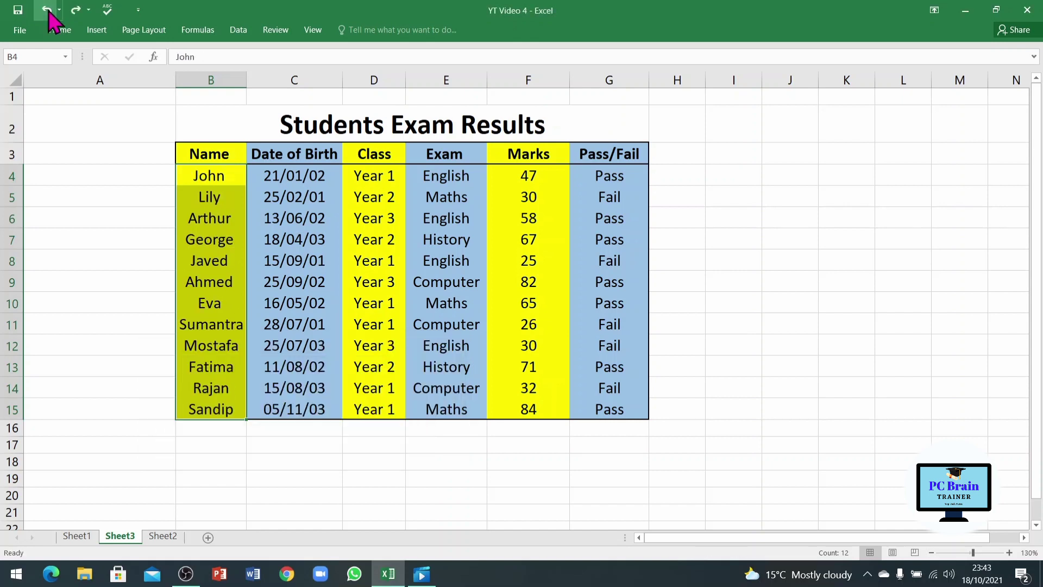
right_click(229, 409)
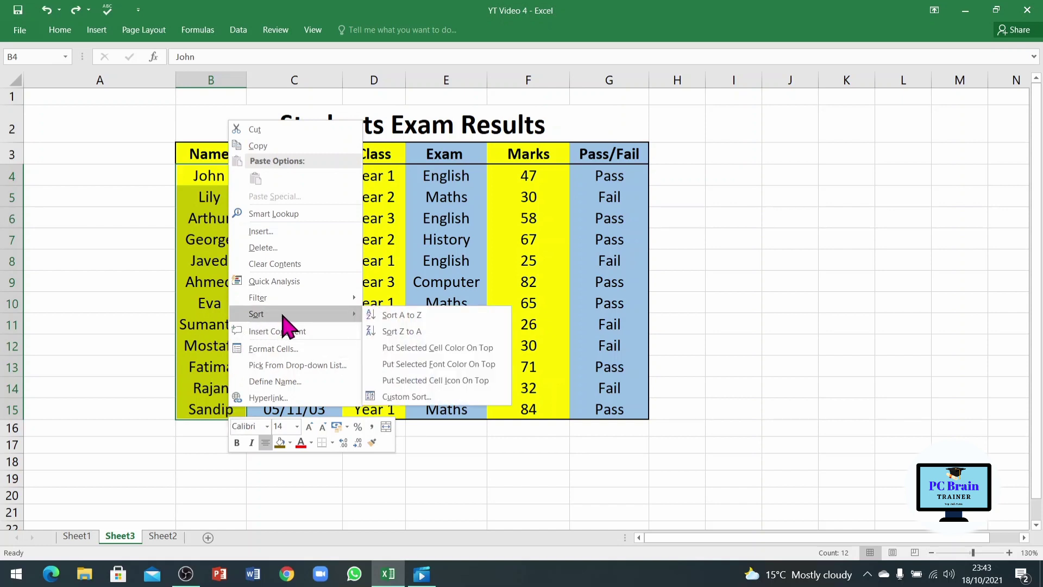
click(409, 311)
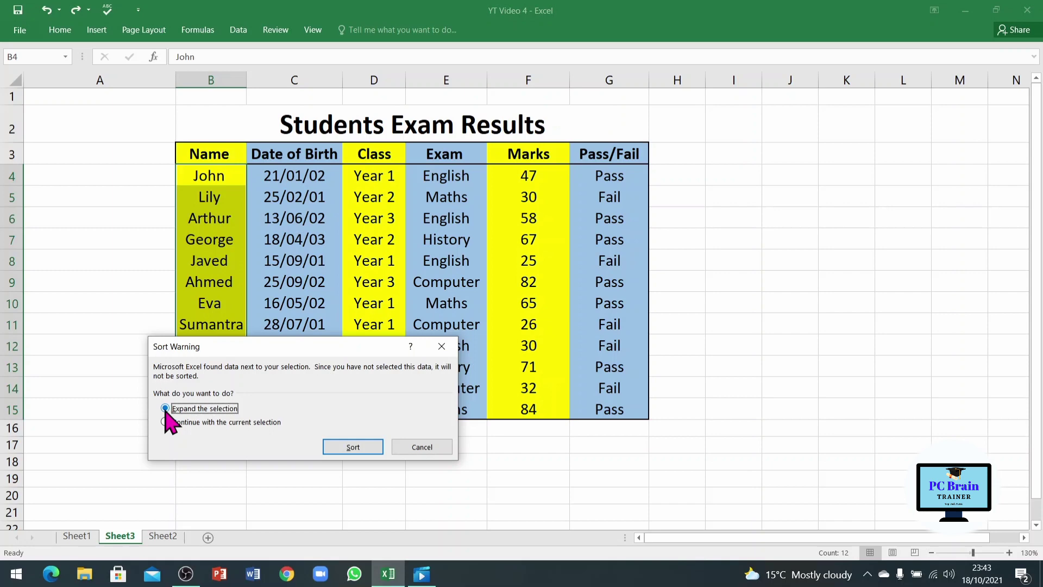
click(352, 446)
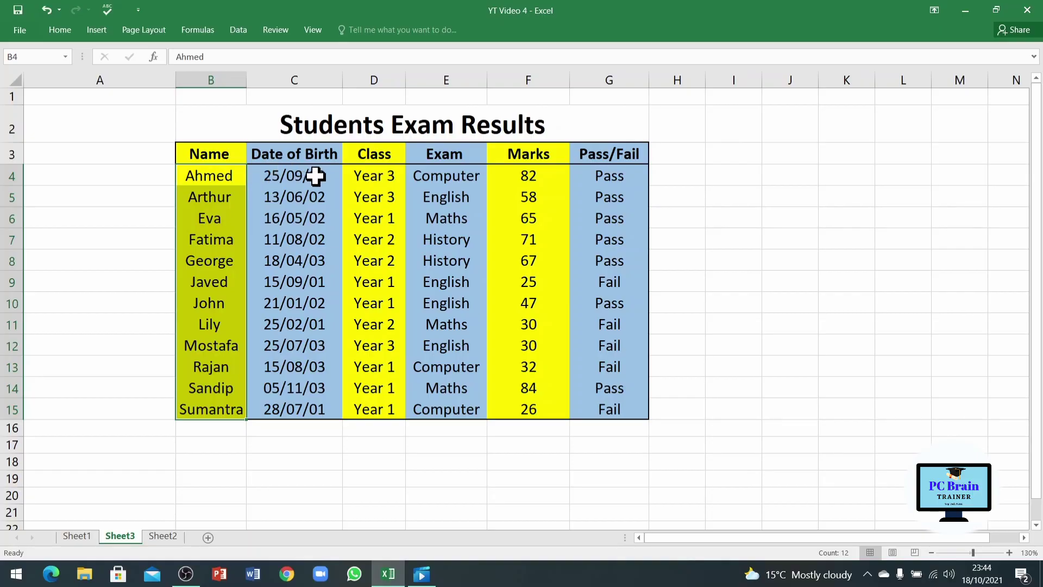
drag(333, 175, 307, 416)
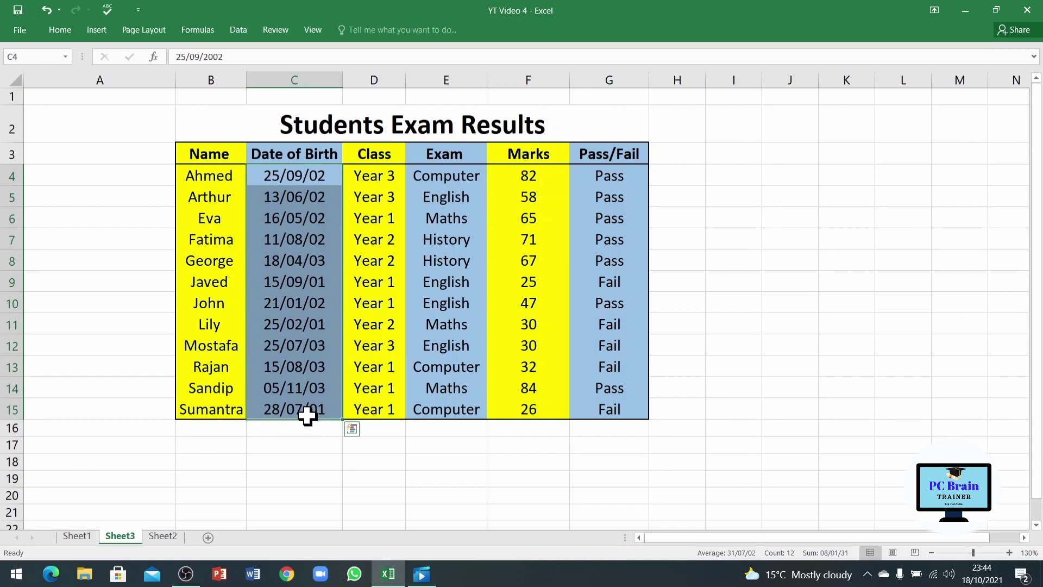
right_click(323, 402)
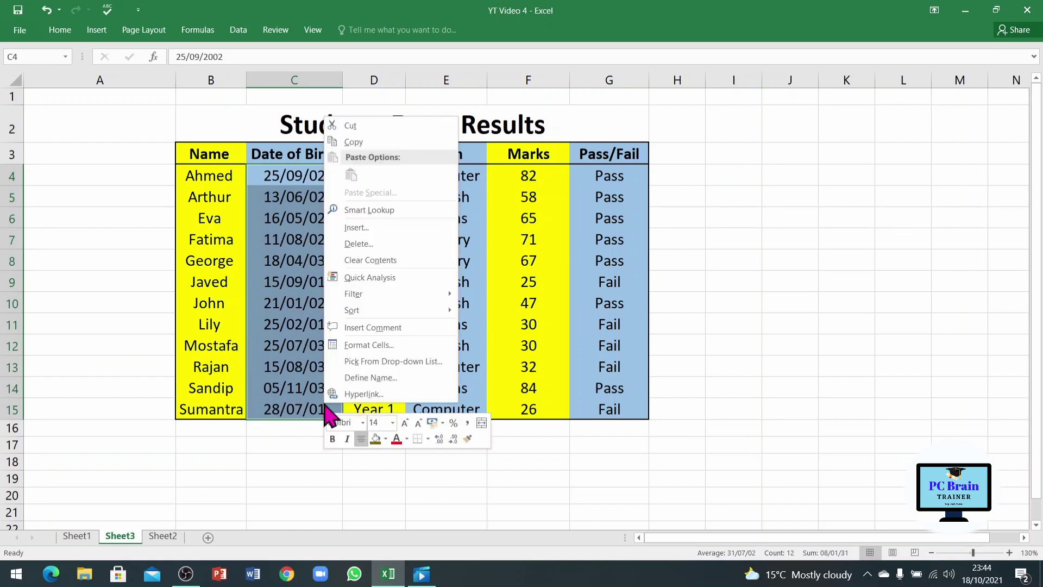
mouse_move(398, 312)
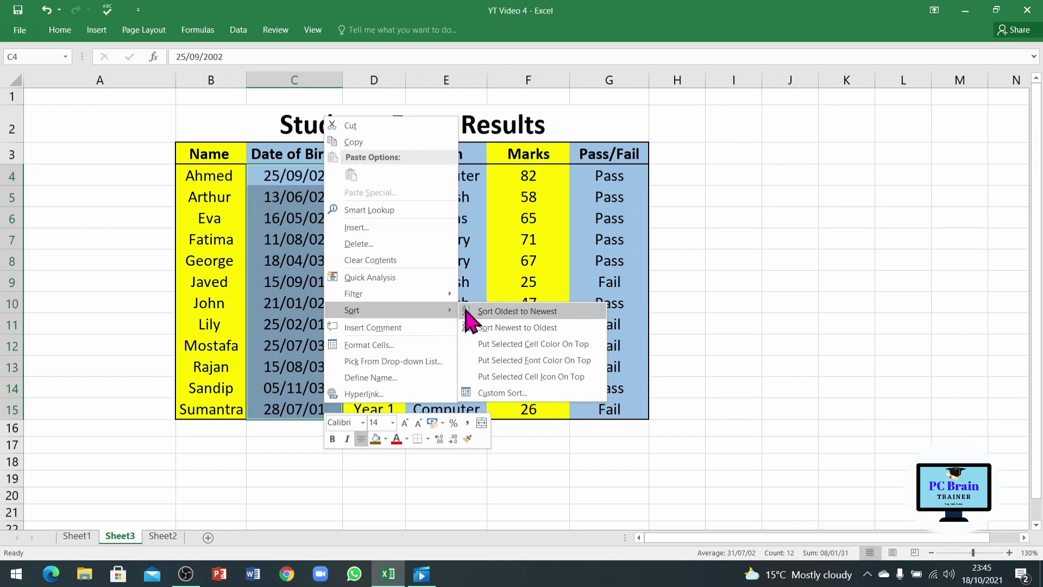
click(466, 309)
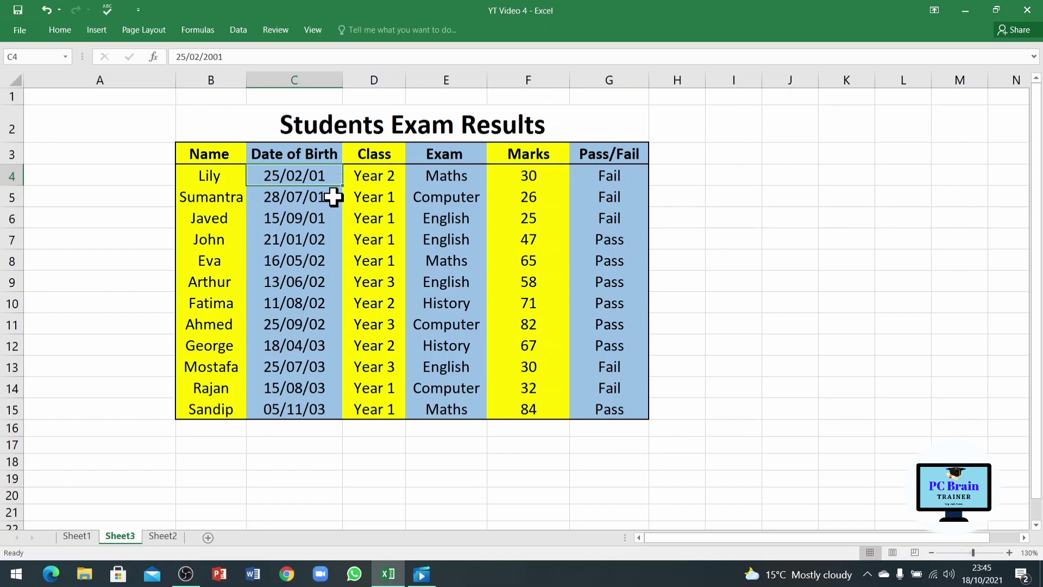
click(325, 409)
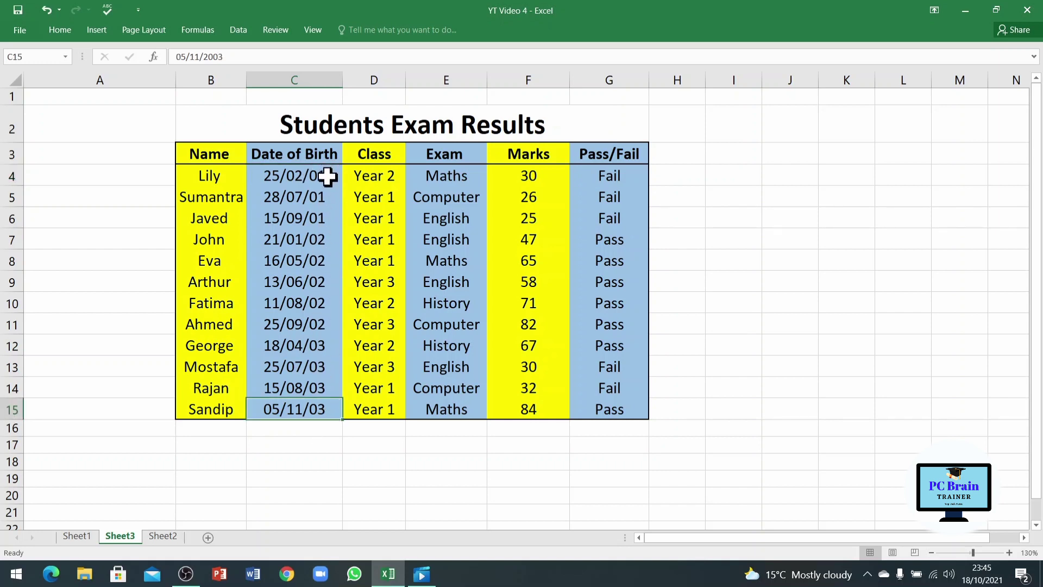
click(327, 176)
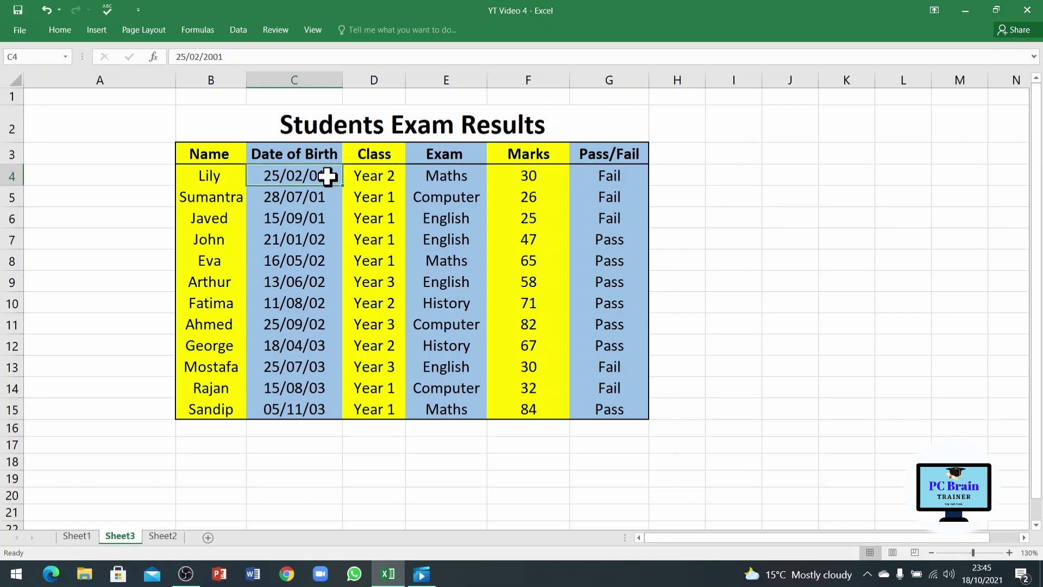
click(333, 413)
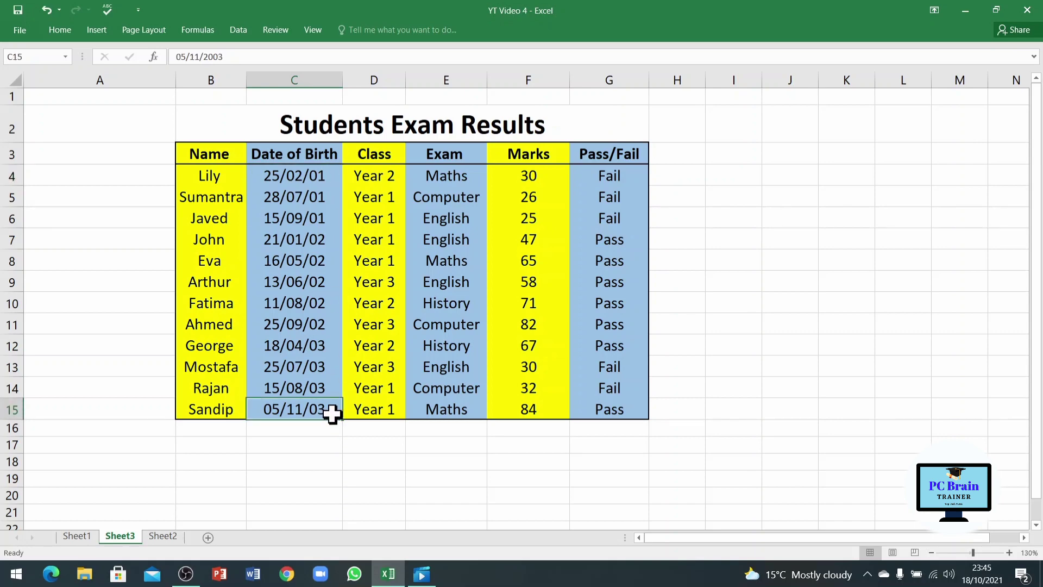
drag(375, 176, 380, 405)
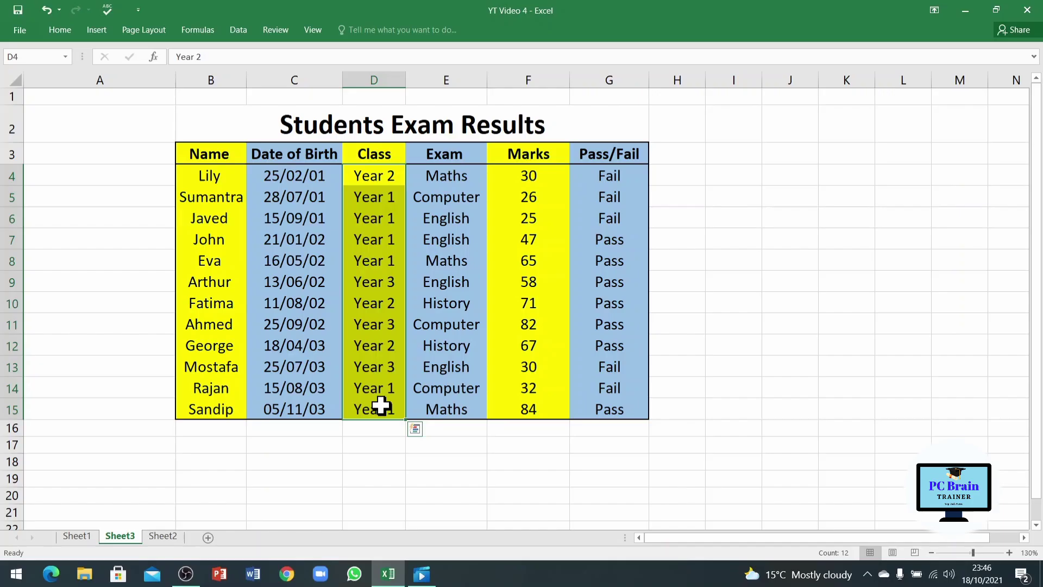
Sort Class cells D4:D15 A to Z with rows expanded, Year 1 through Year 3
click(450, 524)
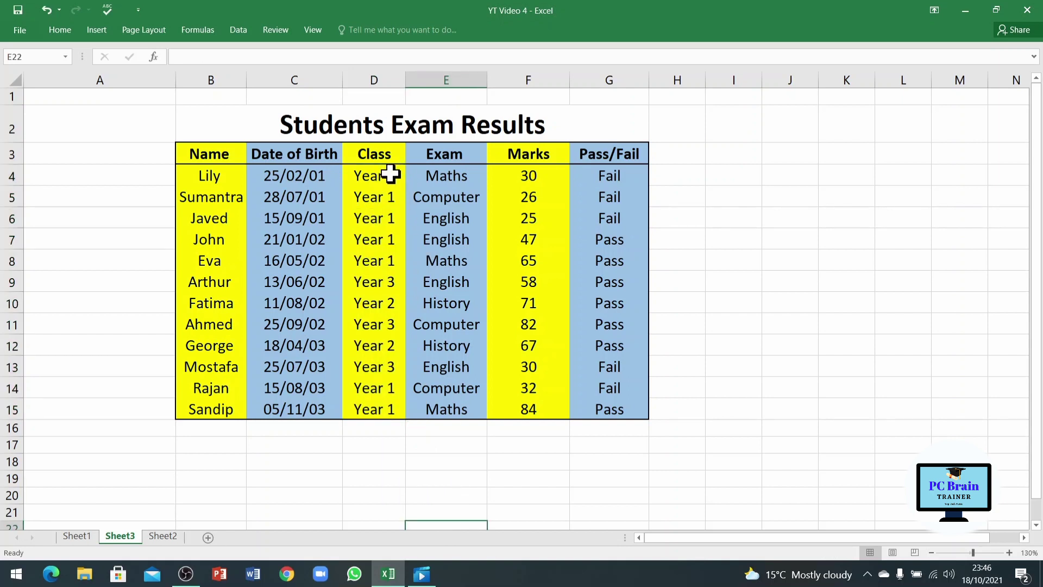
drag(391, 173, 397, 410)
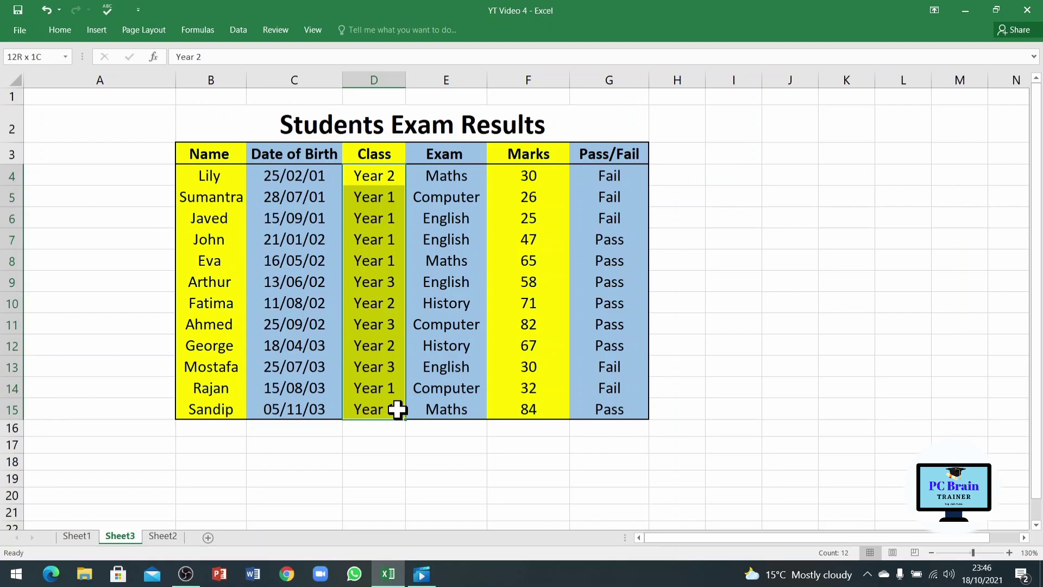
right_click(397, 411)
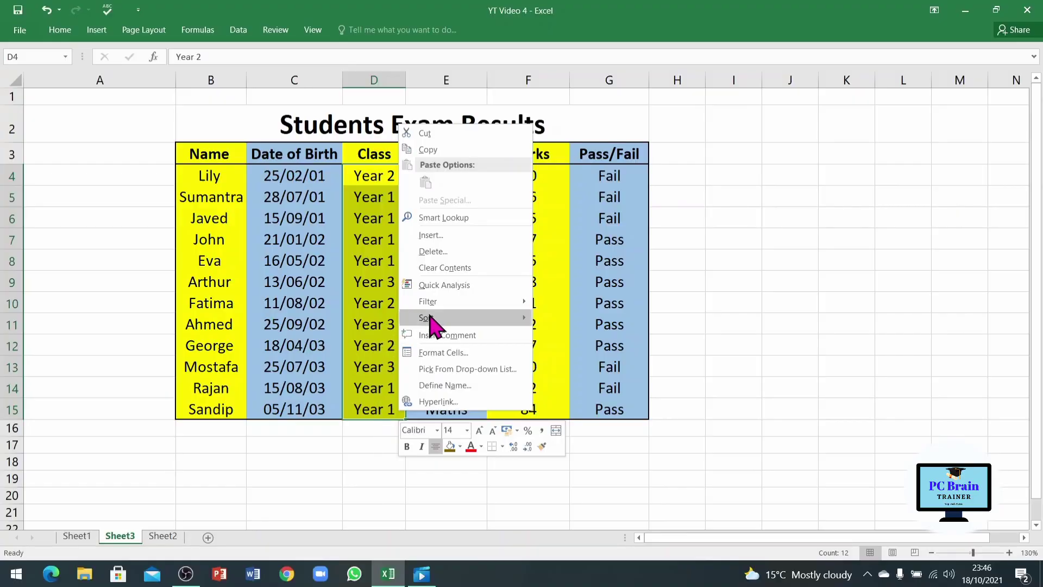
mouse_move(503, 321)
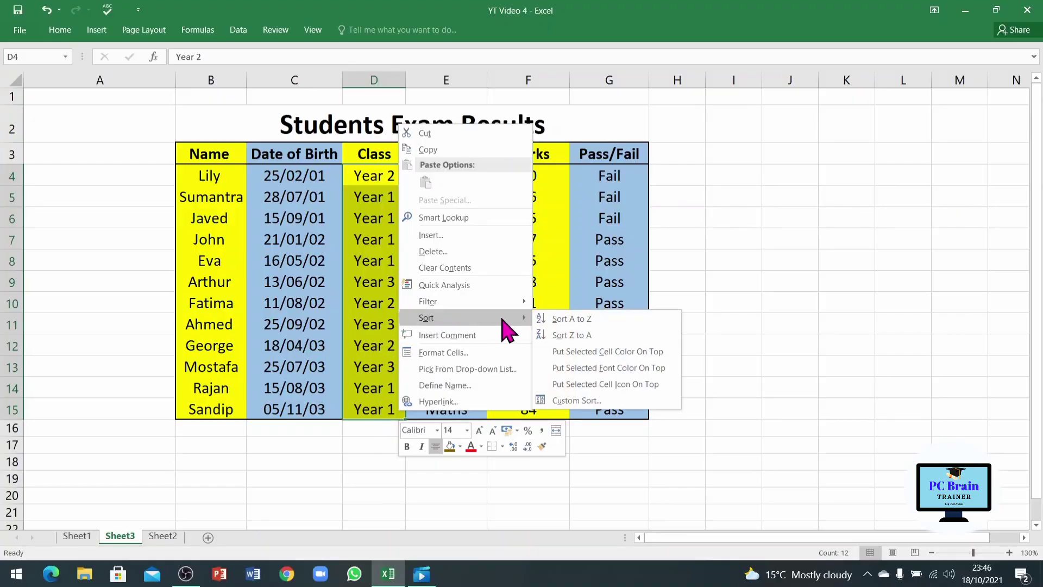
click(595, 319)
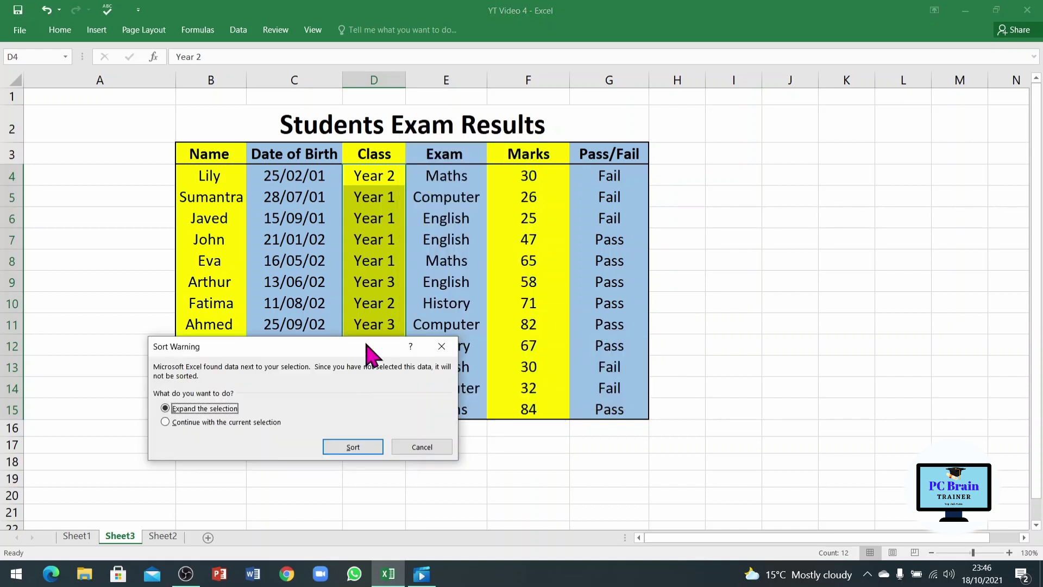
click(366, 448)
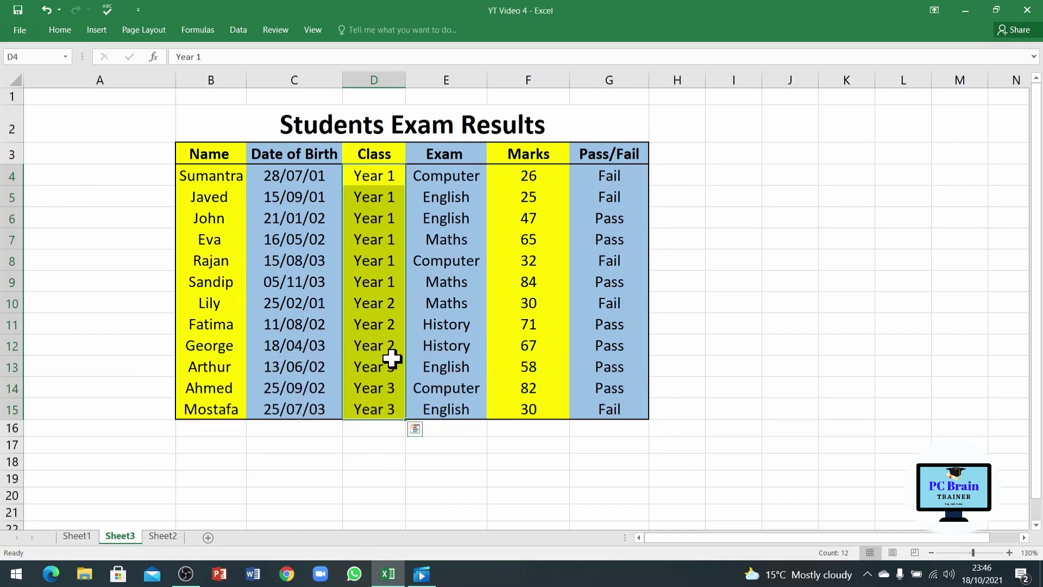
click(391, 442)
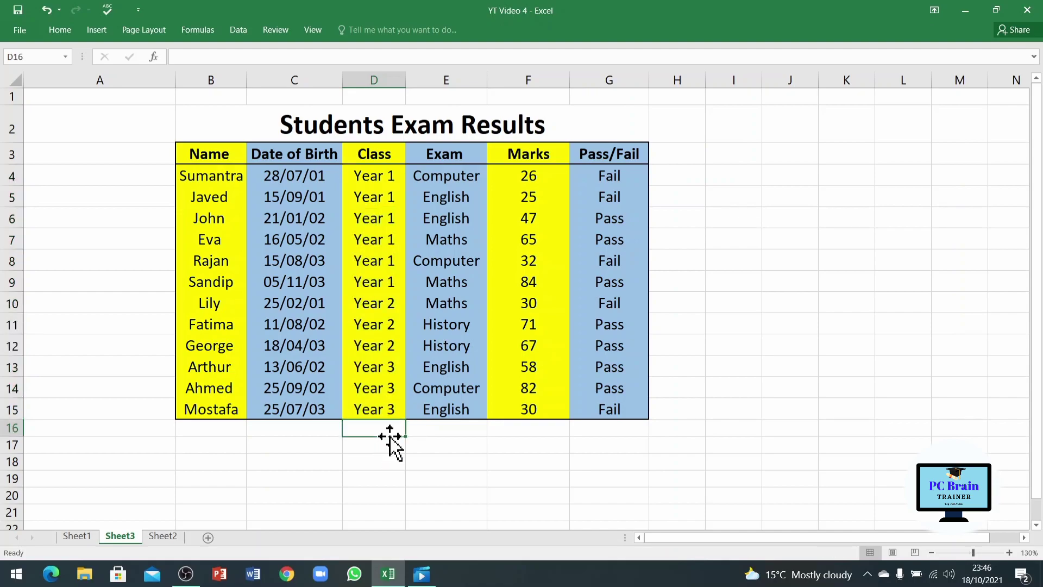
drag(529, 175, 546, 412)
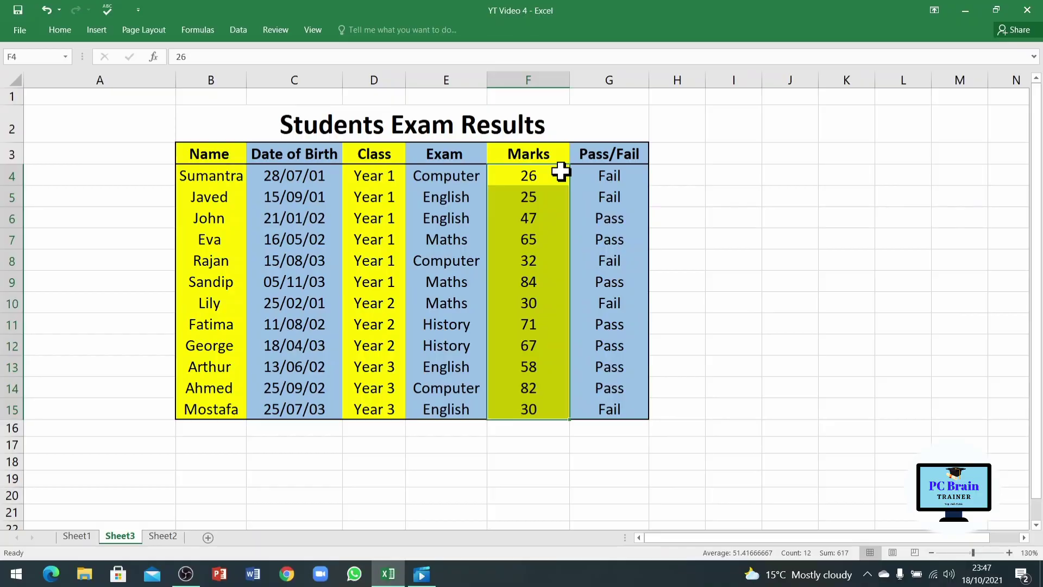
Sort Marks F4:F15 largest to smallest with rows expanded, Sandip's 84 down to Javed's 25
drag(560, 172, 543, 415)
right_click(543, 415)
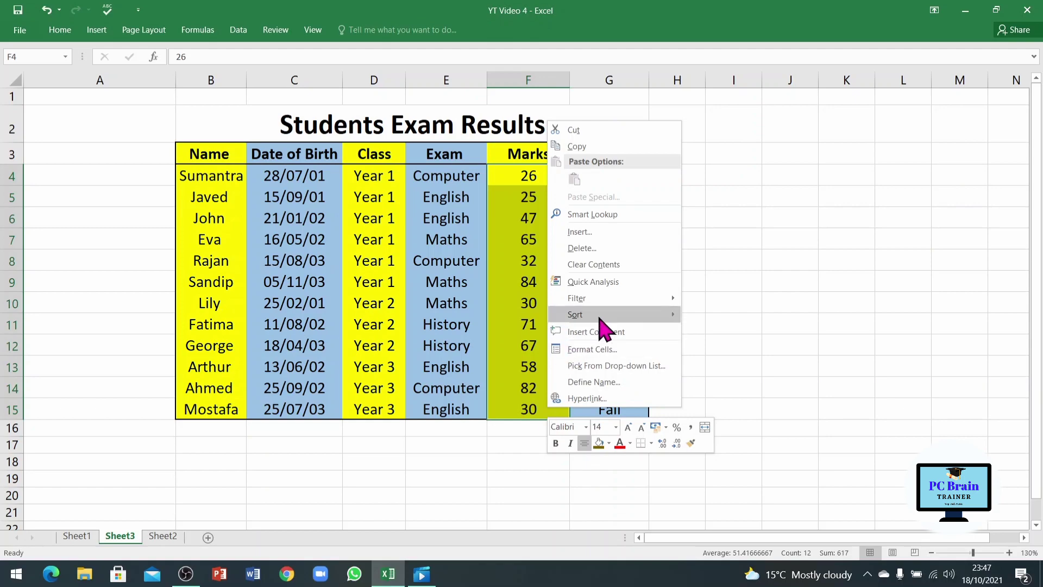
mouse_move(600, 317)
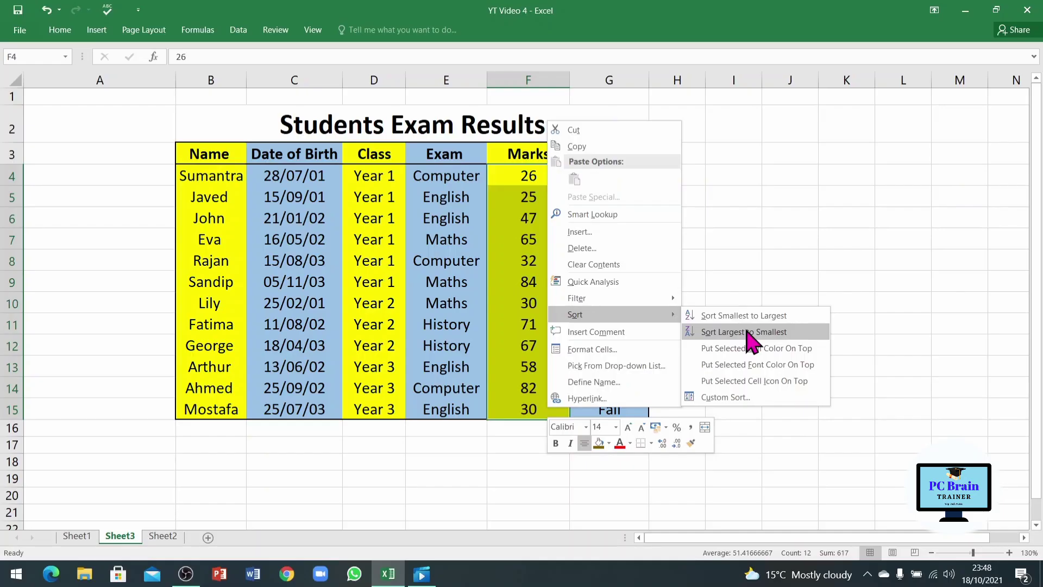
click(701, 332)
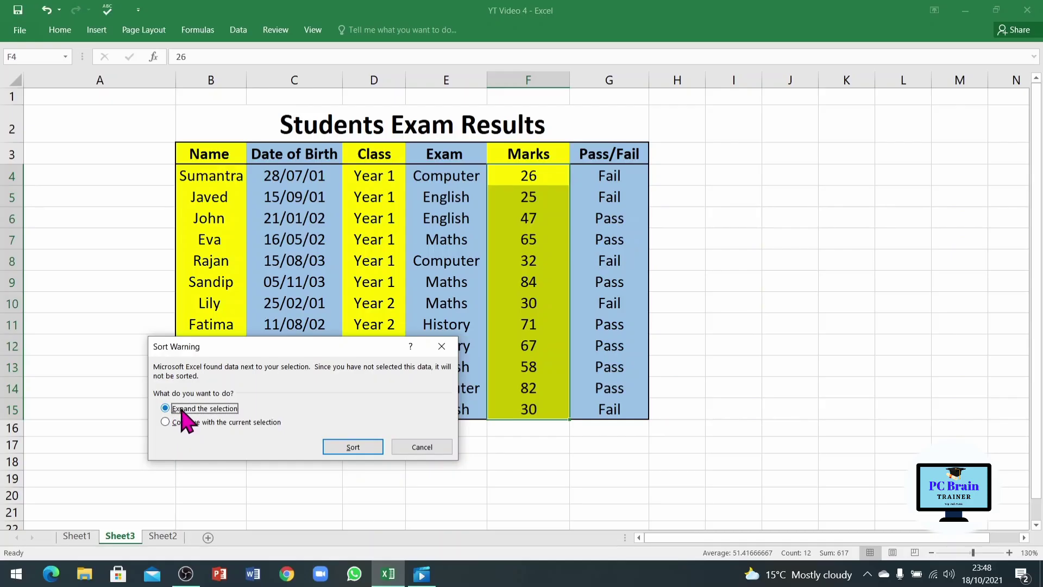
click(356, 447)
click(540, 238)
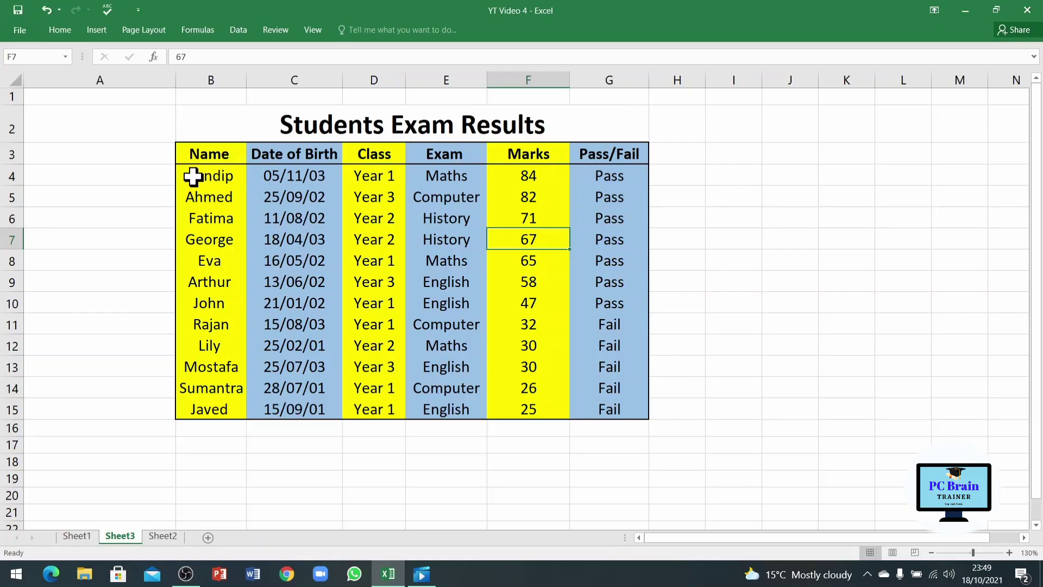